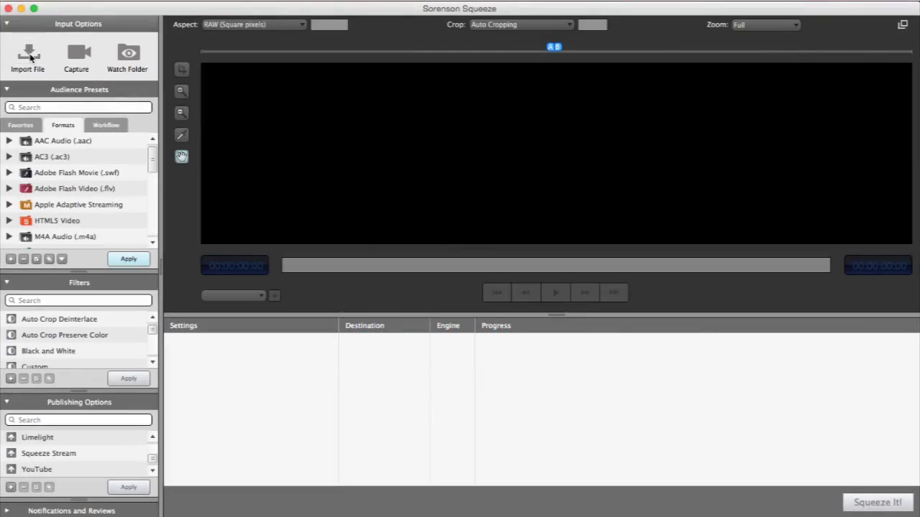
Import the IMG_0247 001.jpg image sequence from Downloads > batting, showing All files
left_click(31, 72)
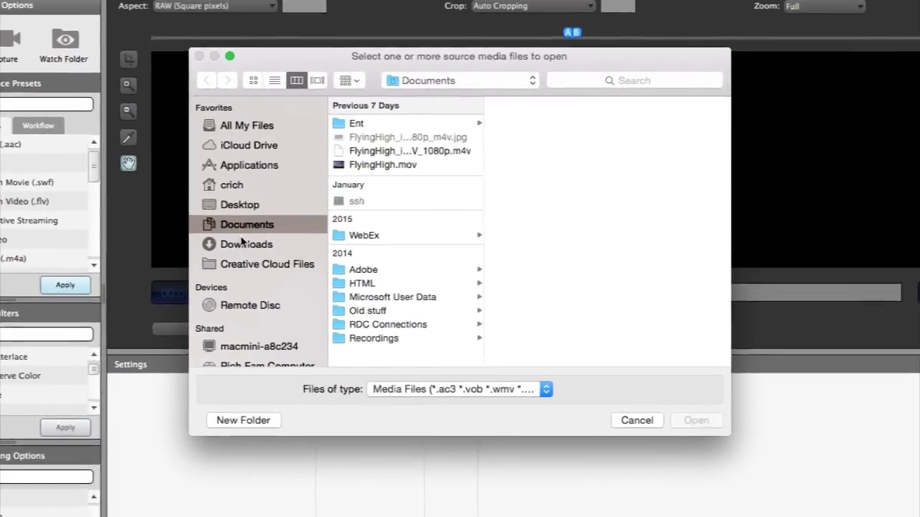
left_click(267, 232)
left_click(358, 138)
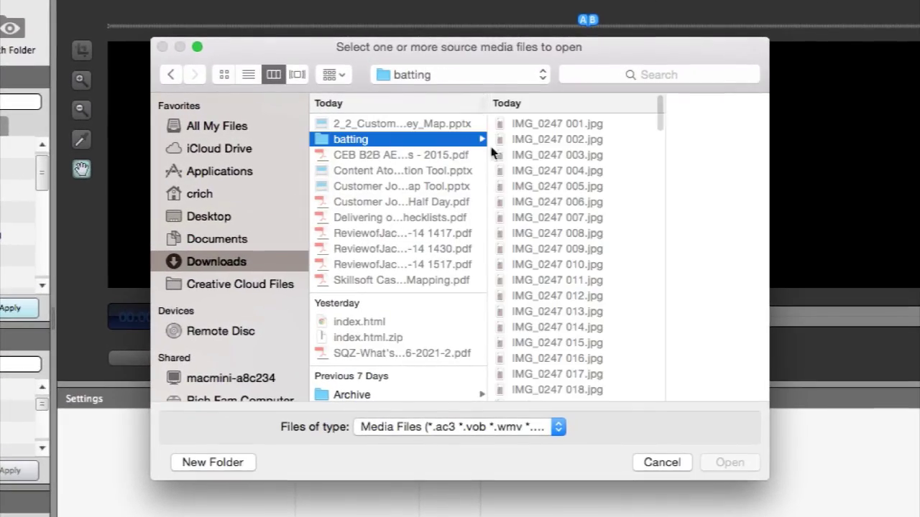
left_click(418, 417)
left_click(413, 445)
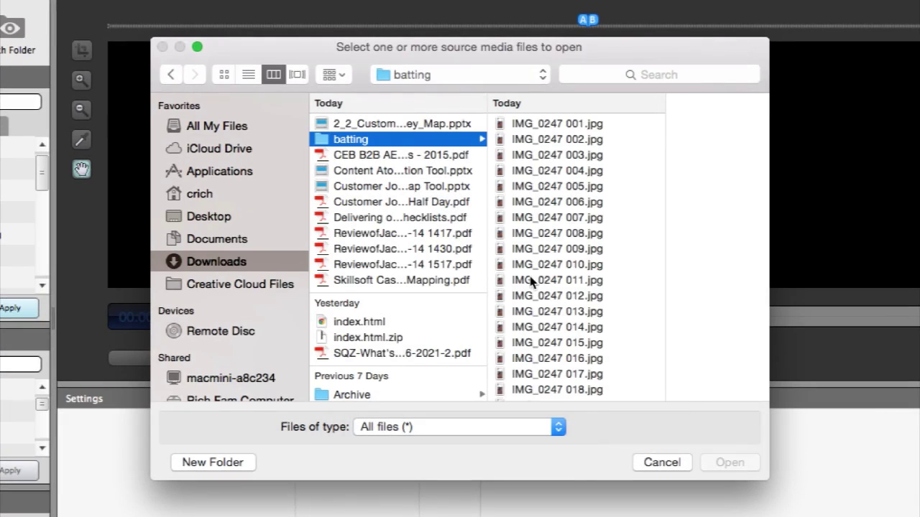
left_click(543, 123)
left_click(715, 455)
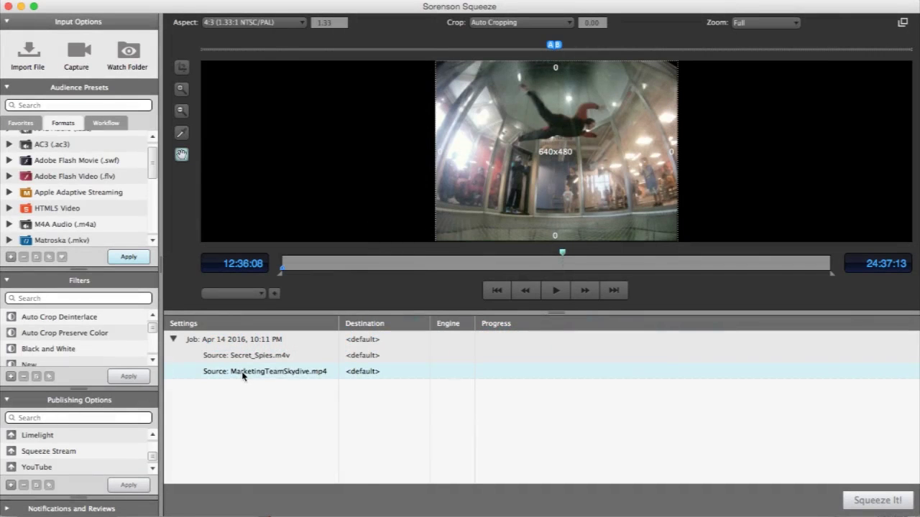
Change MarketingTeamSkydive.mp4's source frame rate from 29.97 to 59.94, keeping aspect ratio 4:3
right_click(244, 373)
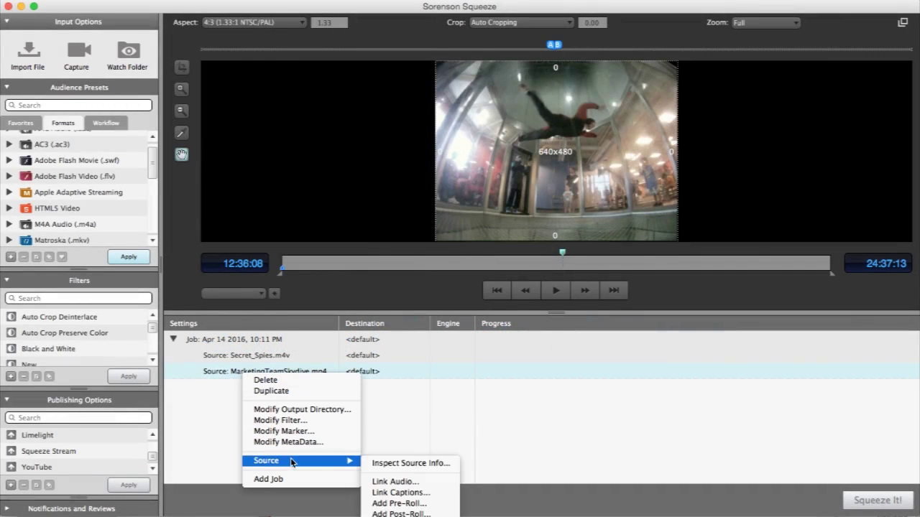
mouse_move(351, 461)
left_click(383, 464)
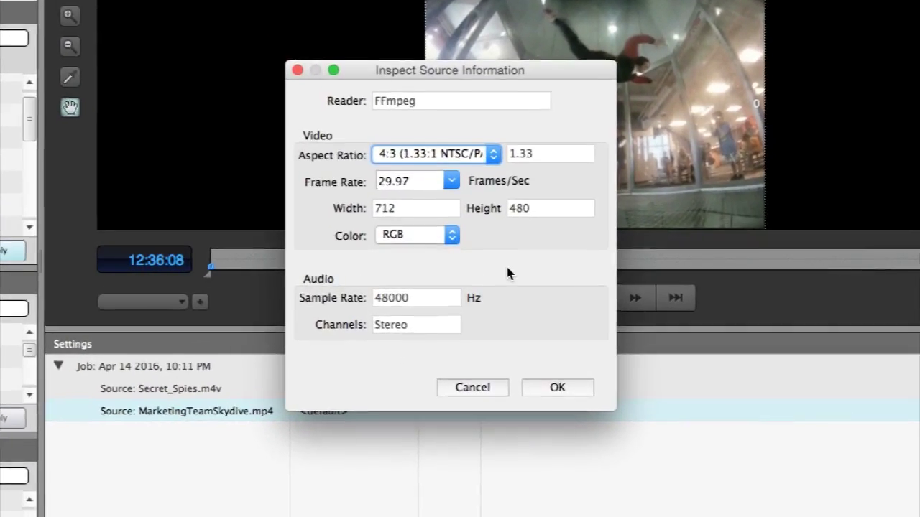
left_click(497, 148)
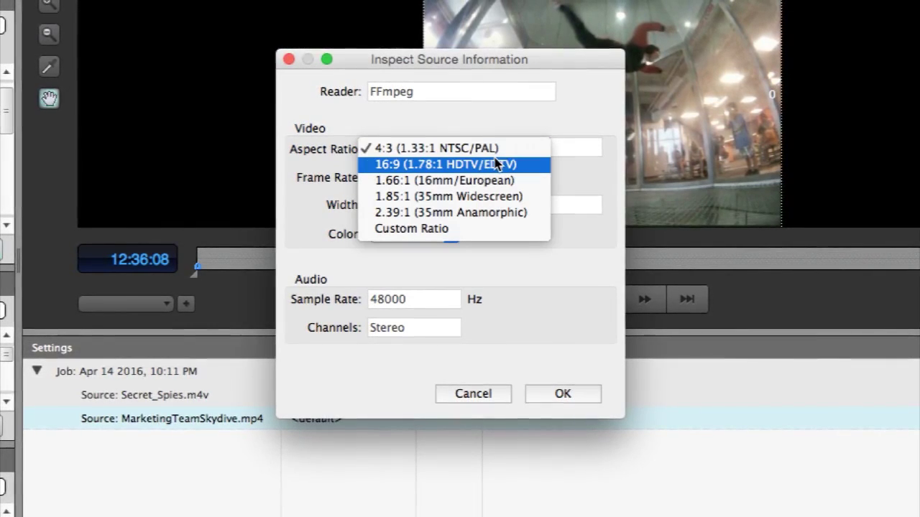
left_click(494, 115)
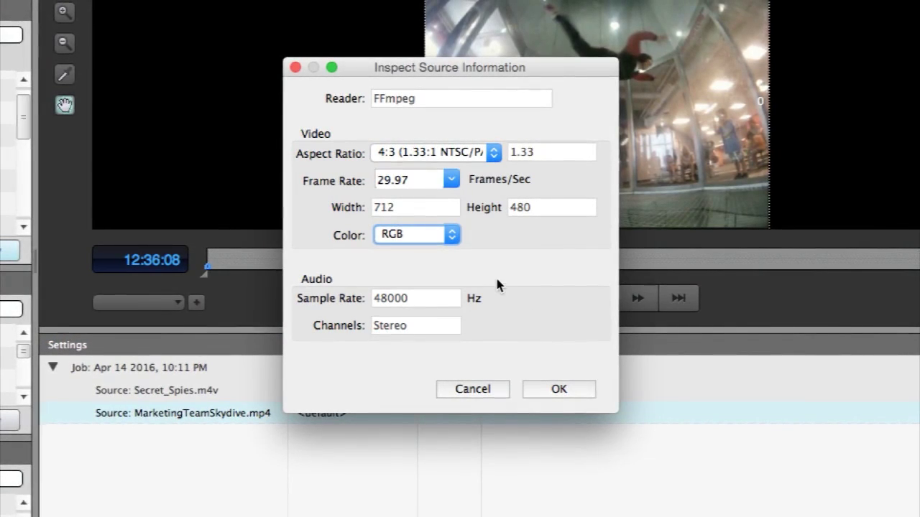
left_click(451, 181)
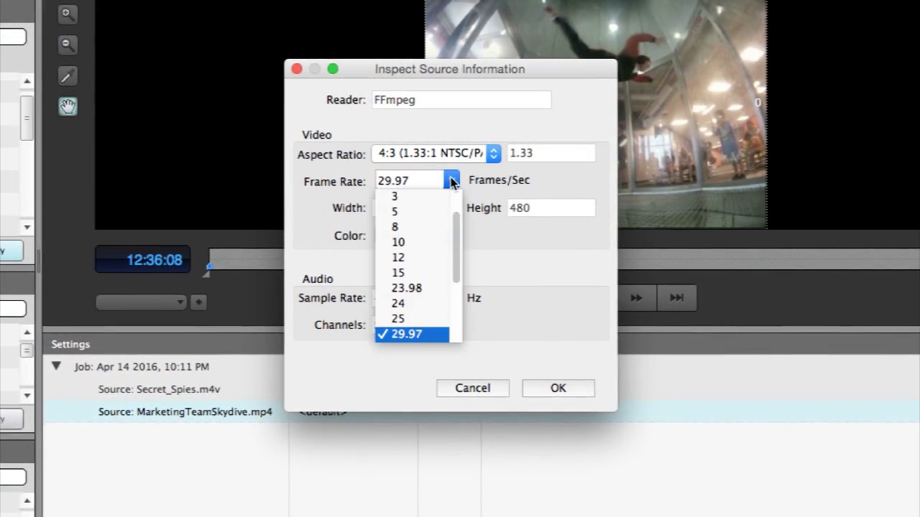
scroll(429, 242, "down", 3)
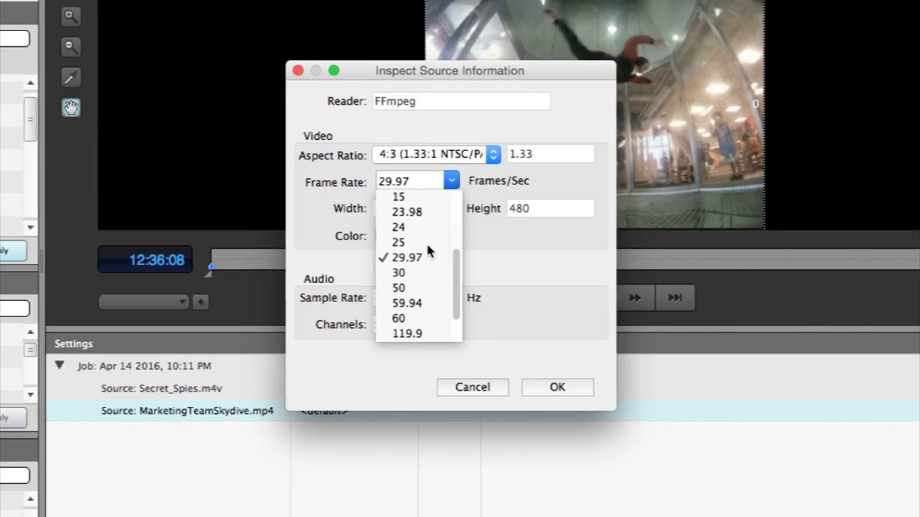
left_click(419, 303)
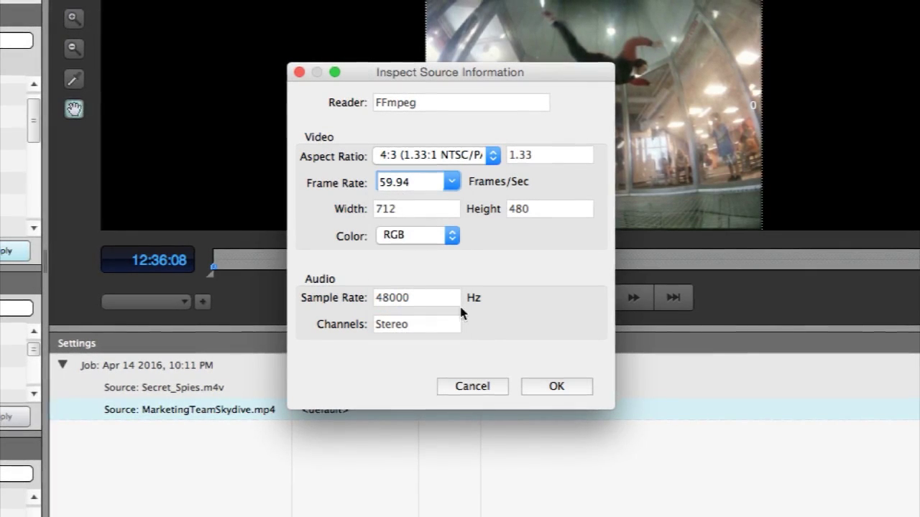
left_click(557, 388)
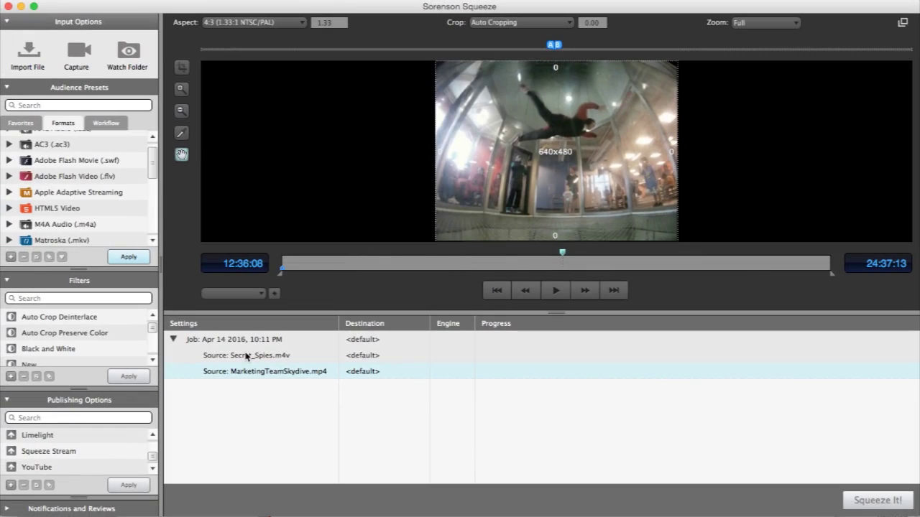
In Secret_Spies.m4v's audio track choices, try Seperate tracks, then revert to Mux selected tracks
left_click(261, 356)
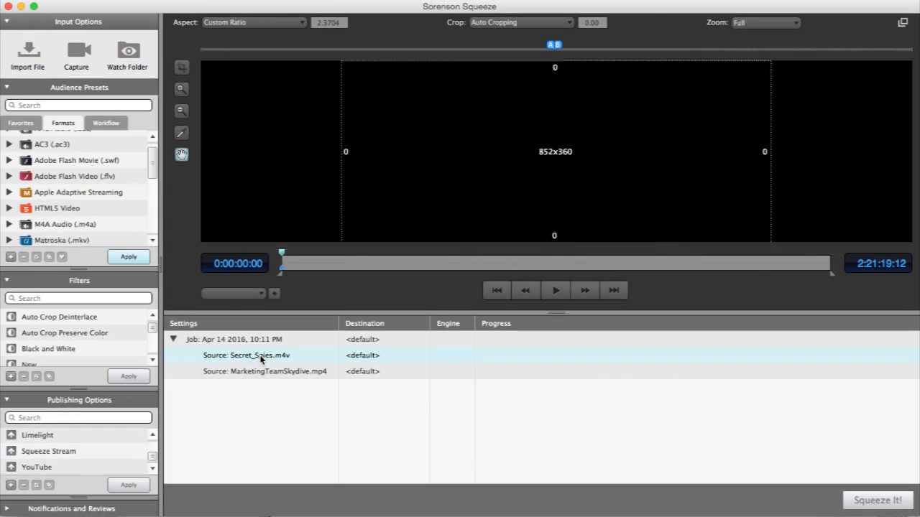
right_click(262, 359)
mouse_move(298, 446)
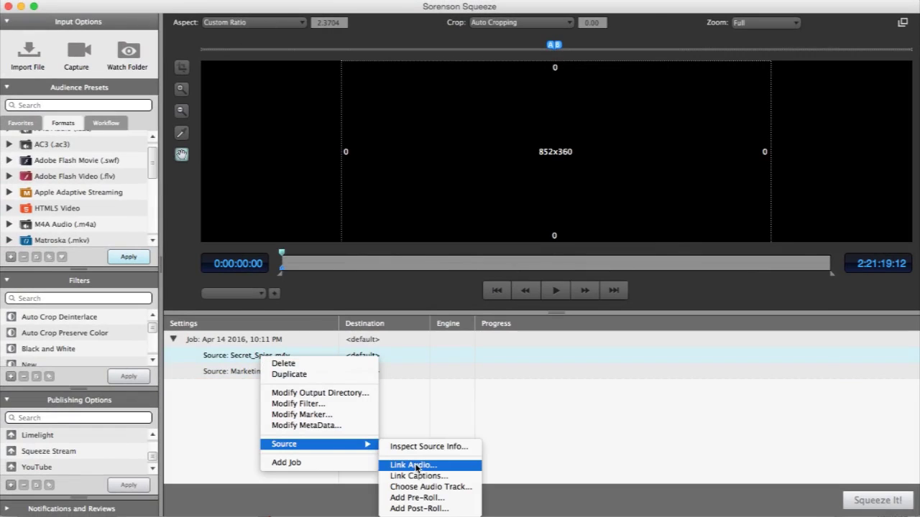
left_click(421, 488)
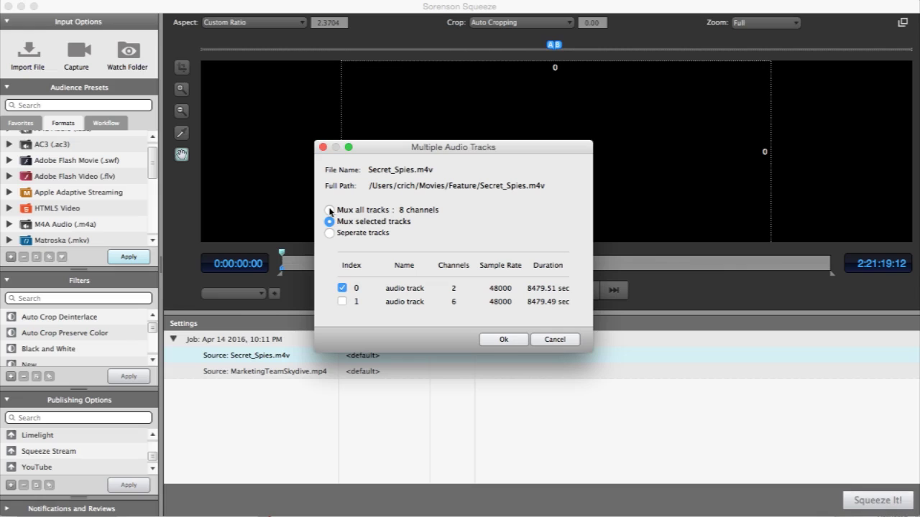
left_click(329, 233)
left_click(329, 223)
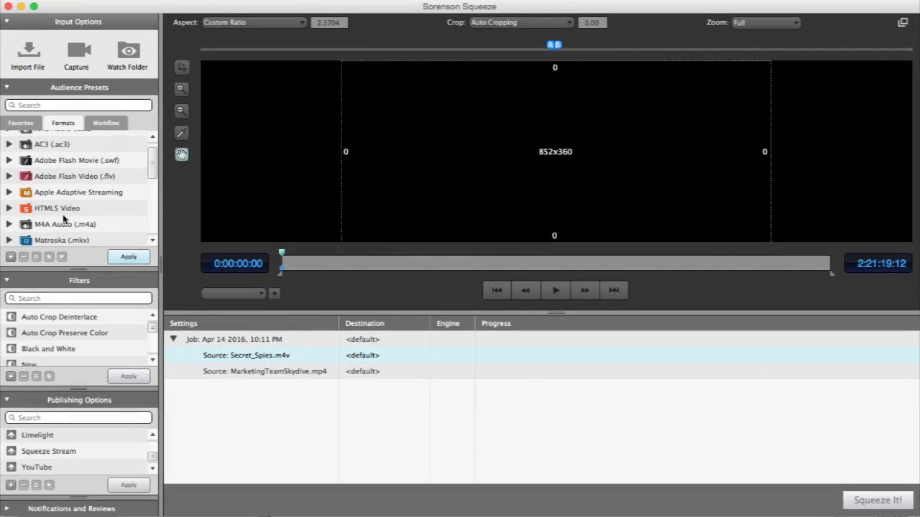
Create a new custom preset under the MXF (.mxf) preset group
scroll(30, 196, "down", 2)
scroll(31, 197, "up", 3)
scroll(31, 196, "down", 7)
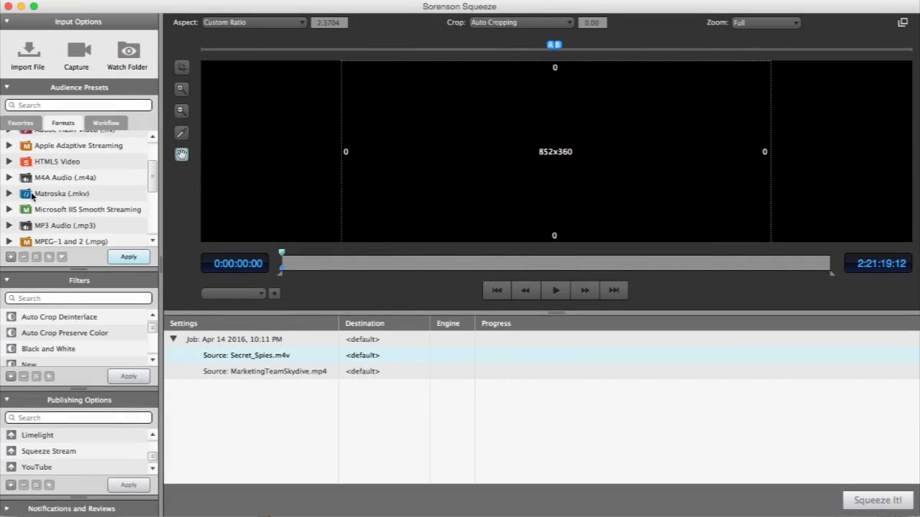
scroll(32, 194, "down", 3)
left_click(8, 206)
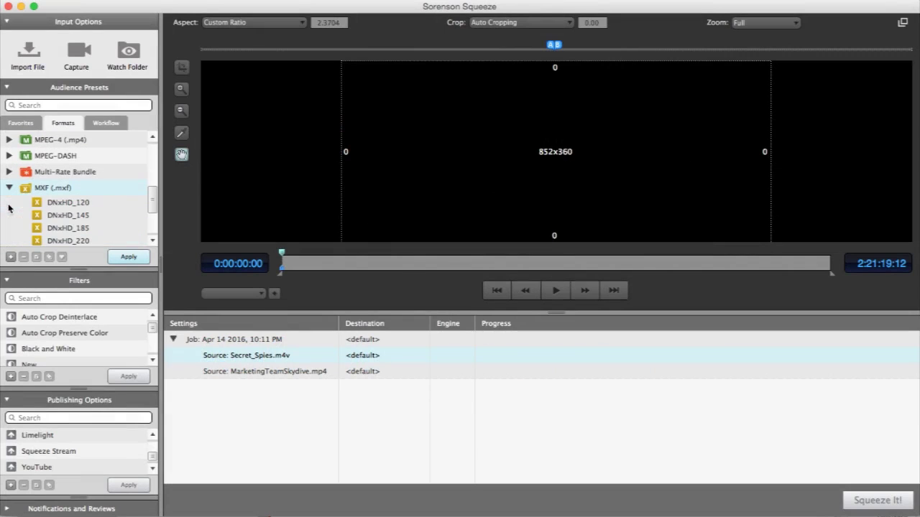
left_click(11, 258)
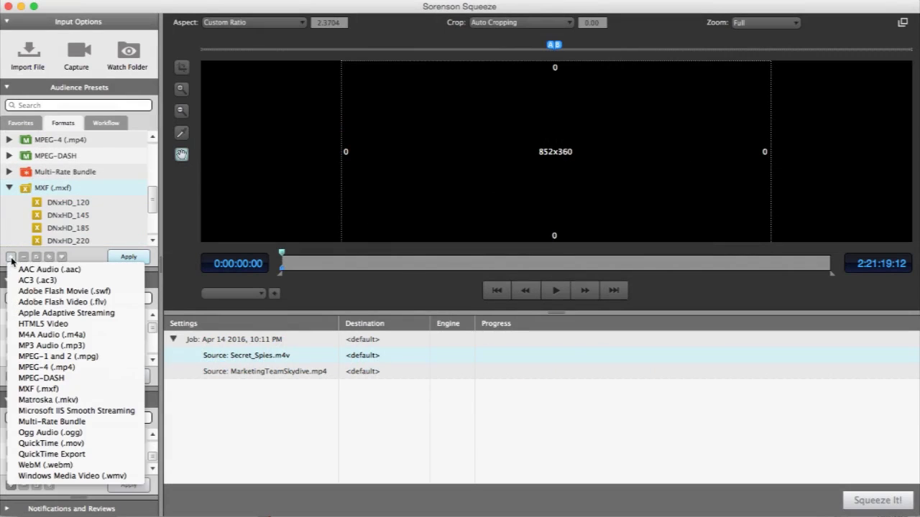
left_click(38, 389)
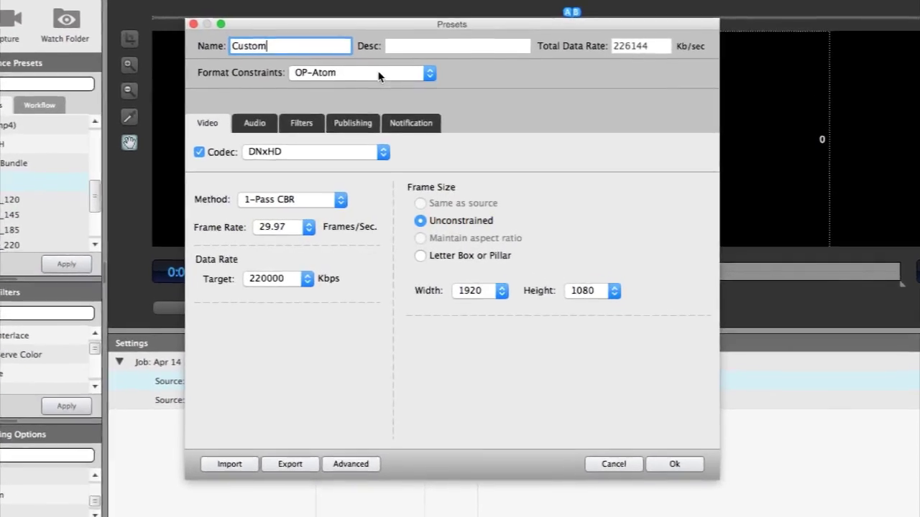
Set the preset's format constraint to XDCAM HD after briefly trying XDCAM IMX
left_click(380, 75)
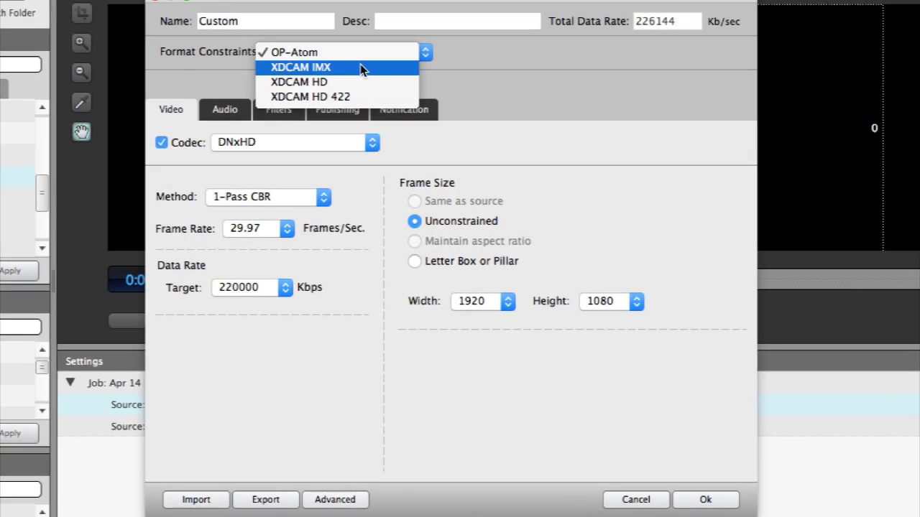
left_click(362, 67)
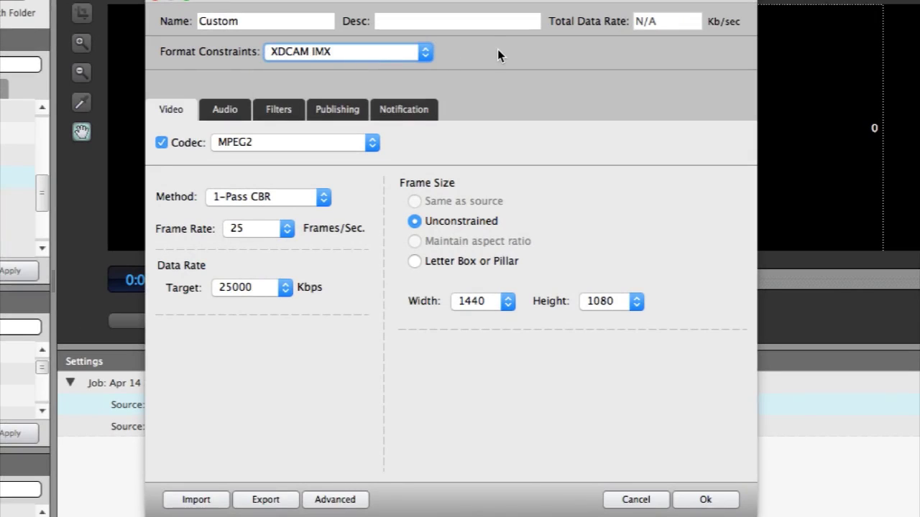
left_click(225, 113)
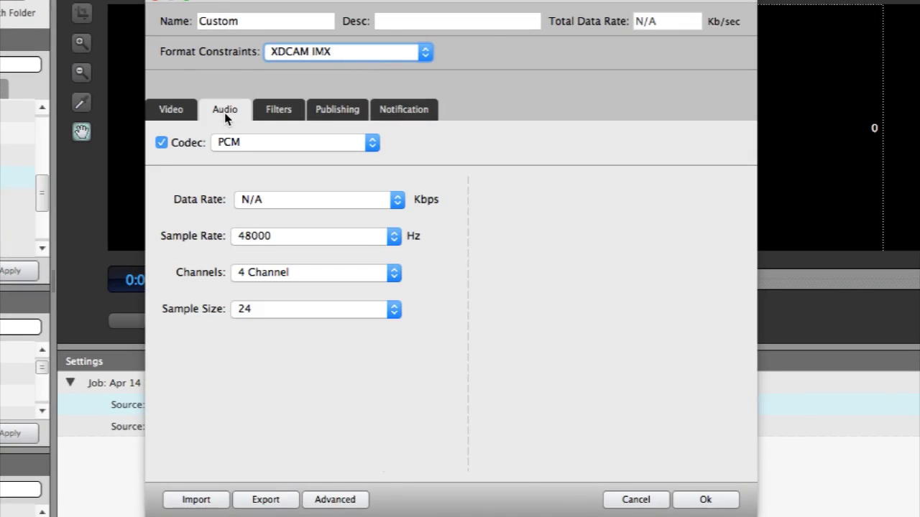
left_click(172, 113)
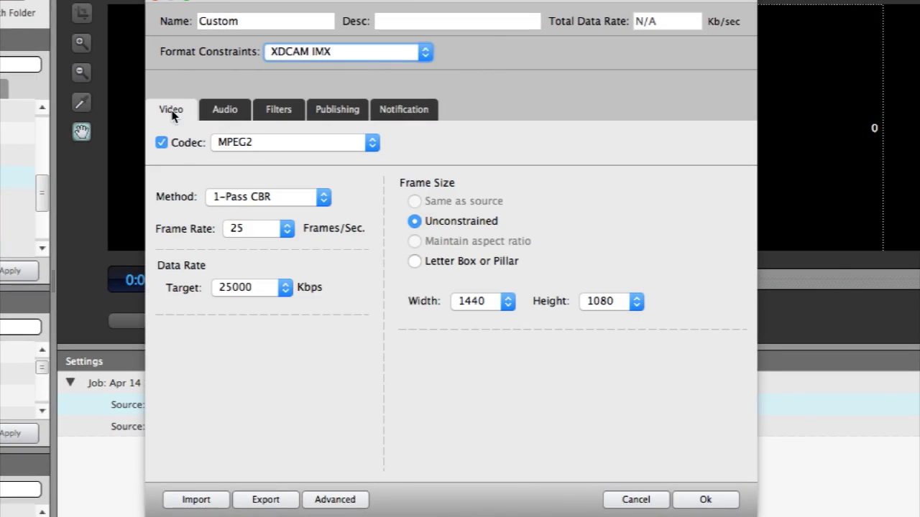
left_click(392, 52)
left_click(381, 66)
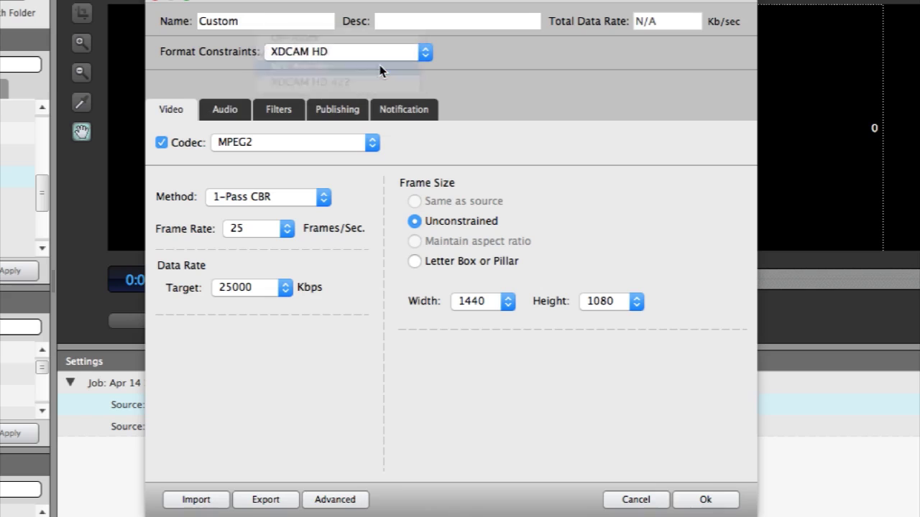
left_click(370, 54)
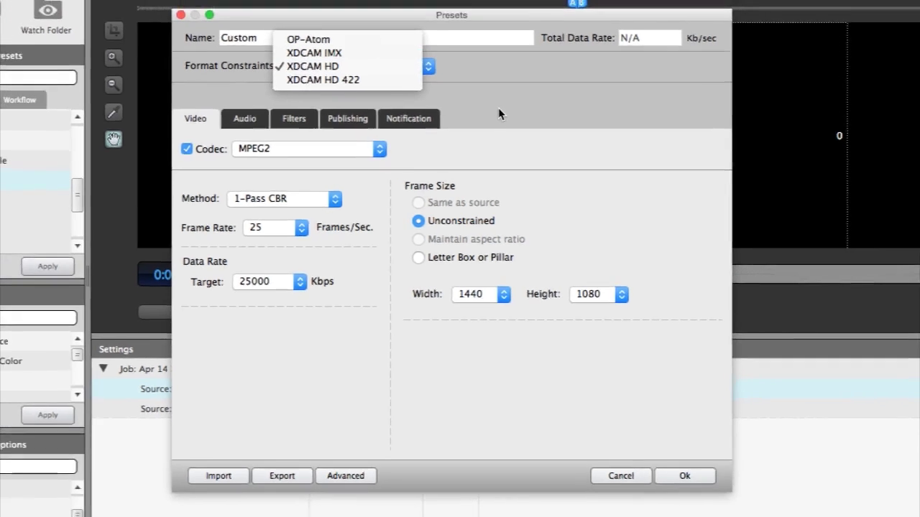
left_click(502, 105)
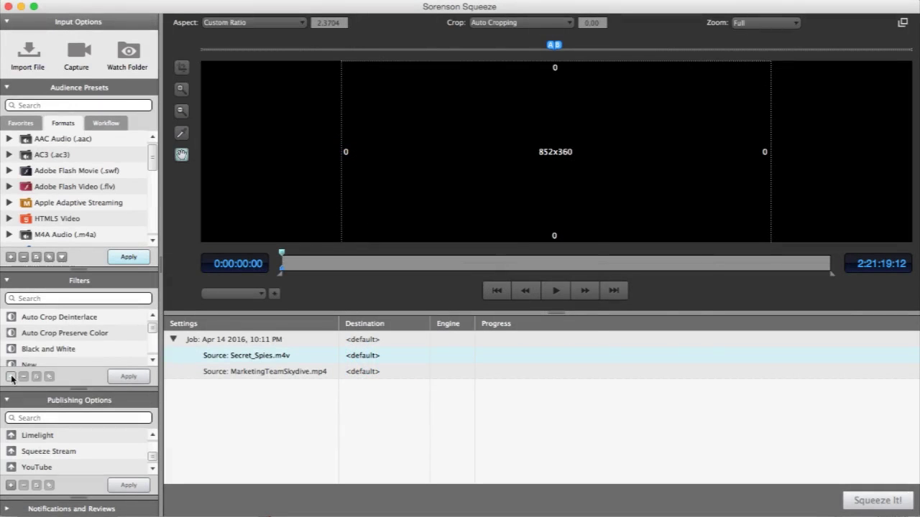
Start a new custom filter and enable Dither, keeping the Truncate method
left_click(11, 377)
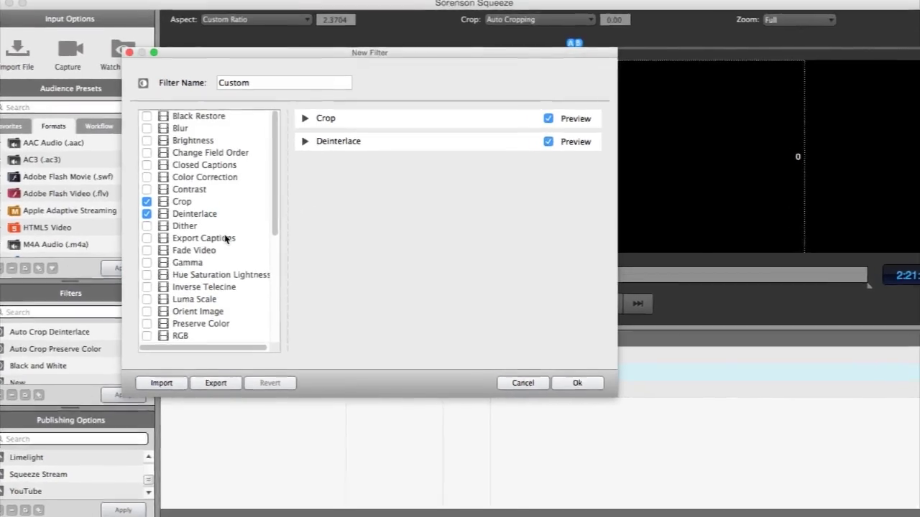
scroll(216, 240, "down", 2)
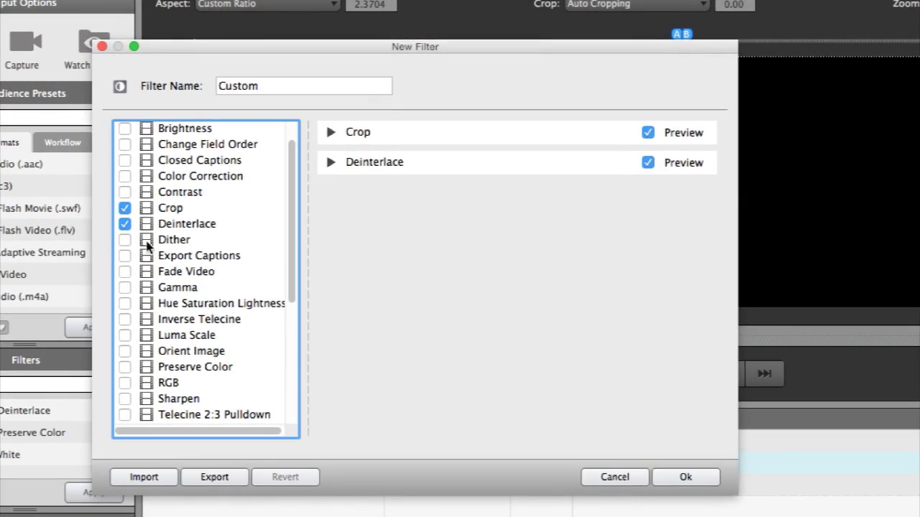
left_click(123, 240)
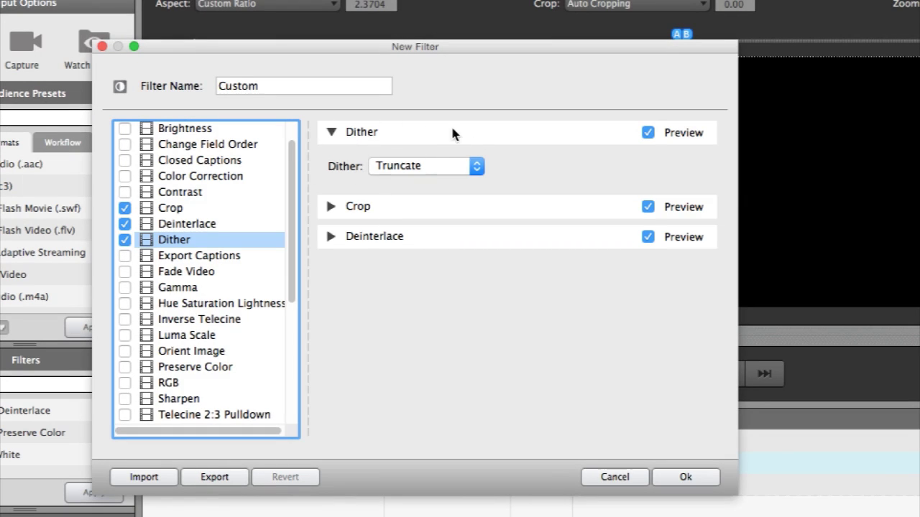
left_click(478, 168)
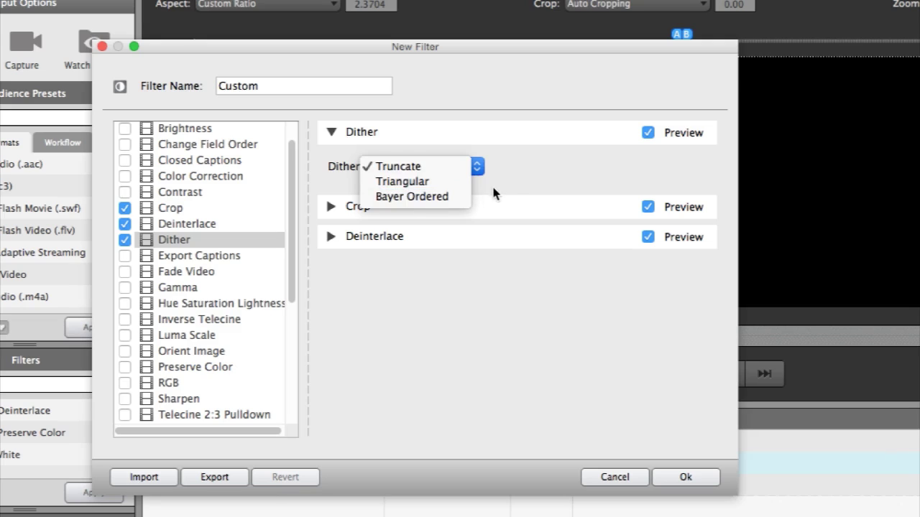
left_click(512, 178)
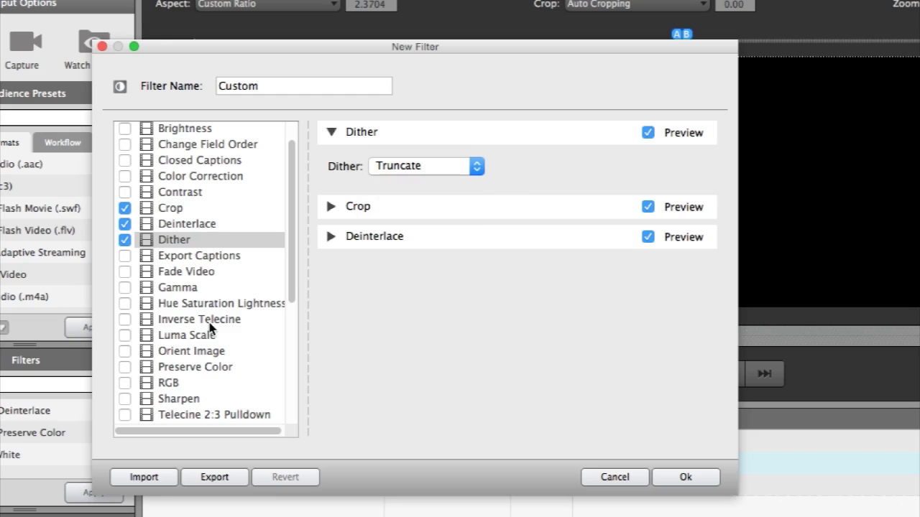
Enable Watermark Text and replace the default watermark wording with 'AN'
scroll(212, 328, "down", 5)
scroll(212, 328, "down", 3)
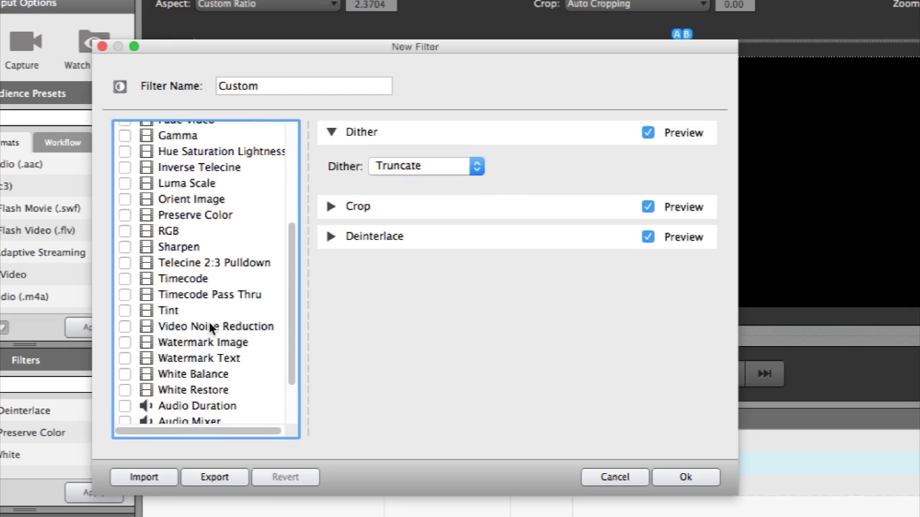
left_click(124, 357)
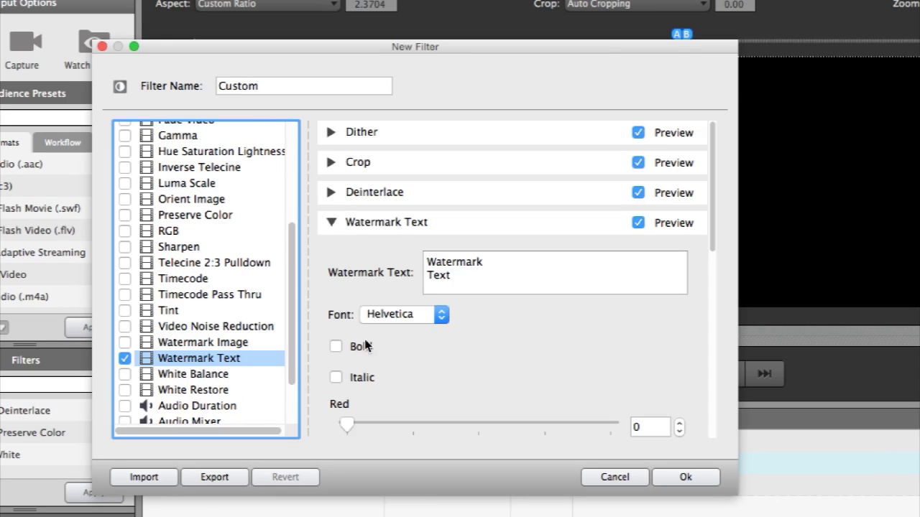
left_click_drag(468, 281, 423, 254)
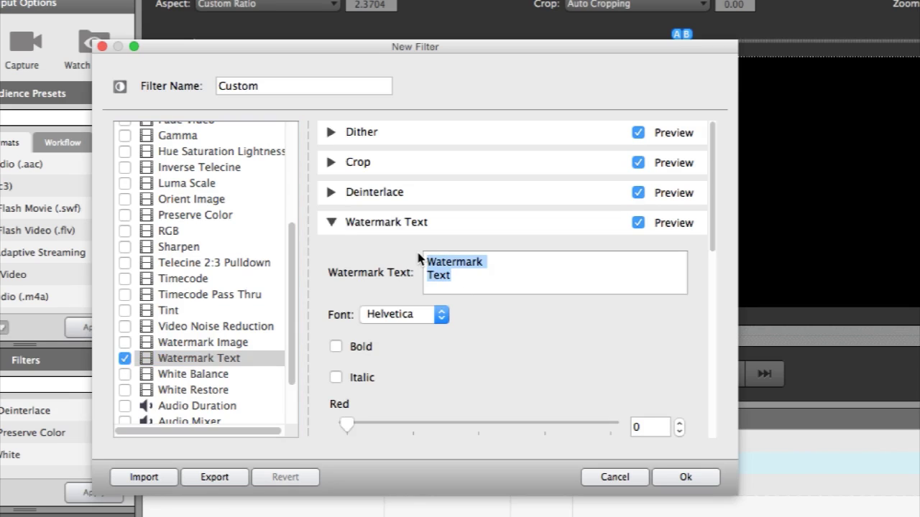
type("AN")
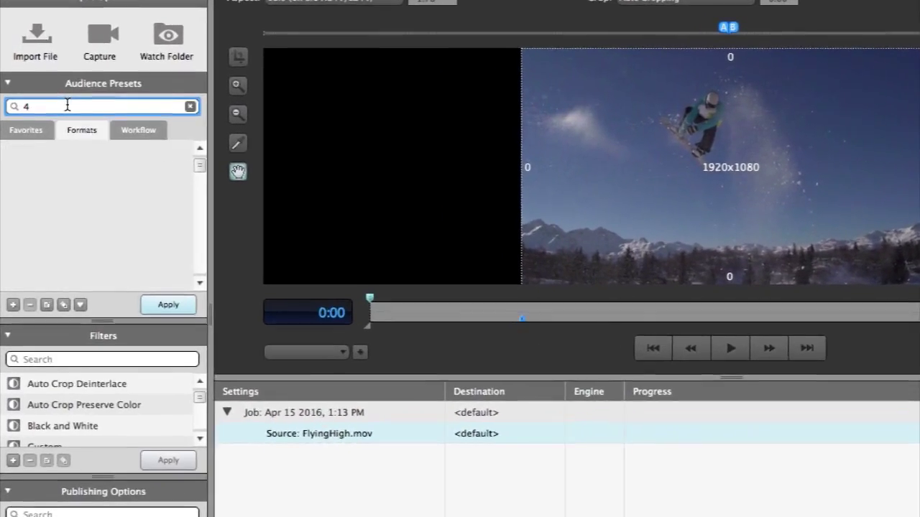
Add the HEVC_18000Kbps_4K preset, found by searching '4k', to FlyingHigh.mov and open its x265 settings
type("k")
scroll(74, 239, "down", 3)
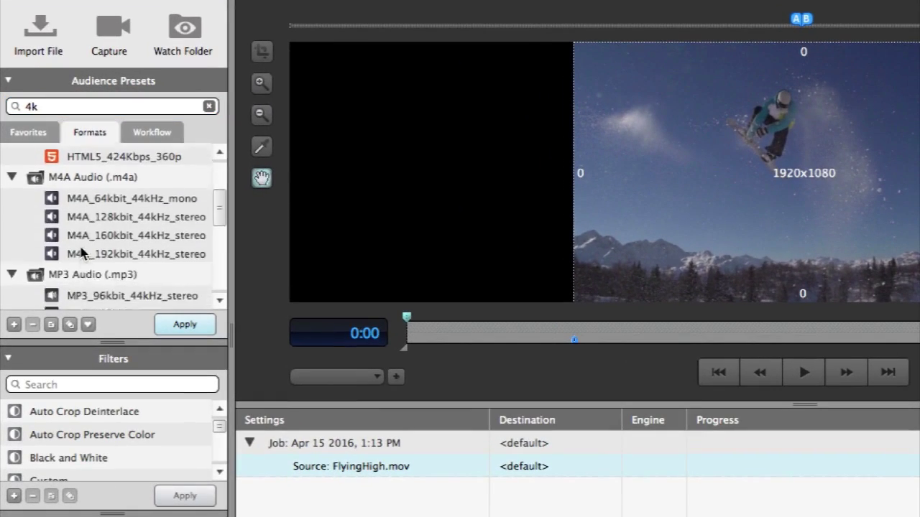
scroll(82, 251, "down", 5)
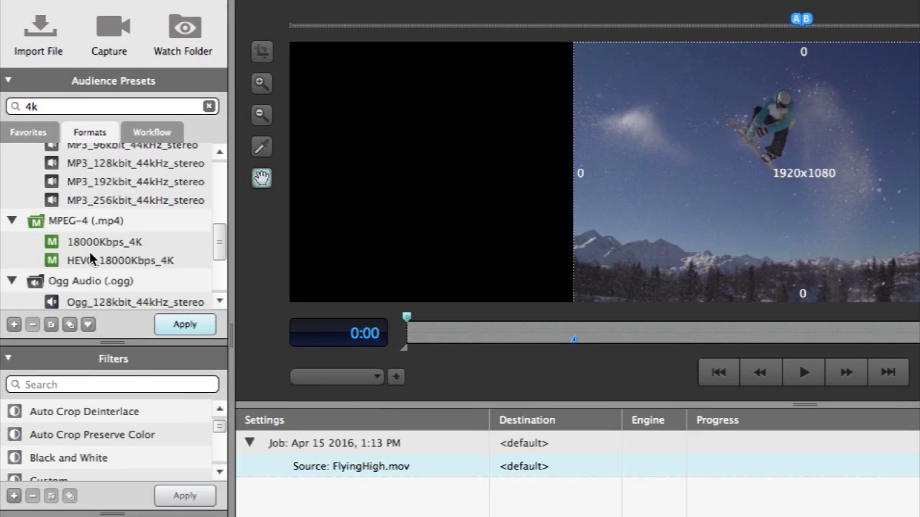
left_click(96, 261)
left_click(174, 327)
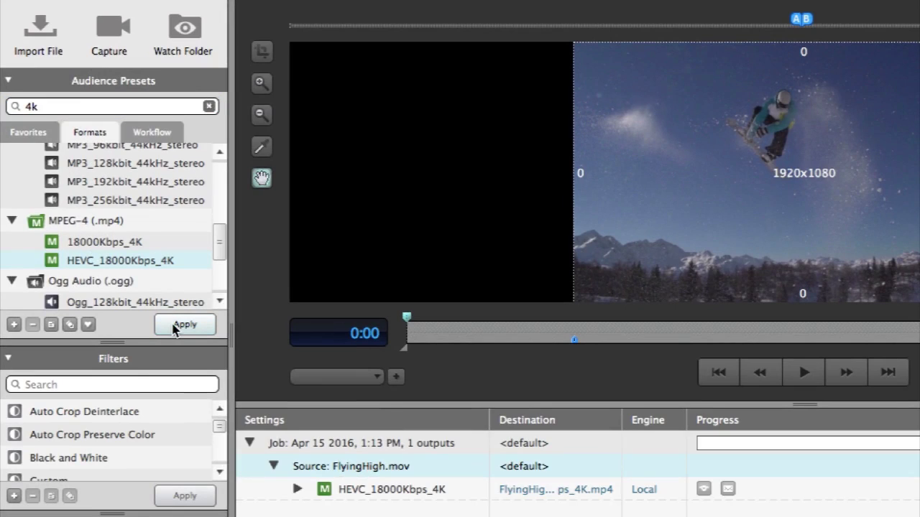
left_click(297, 489)
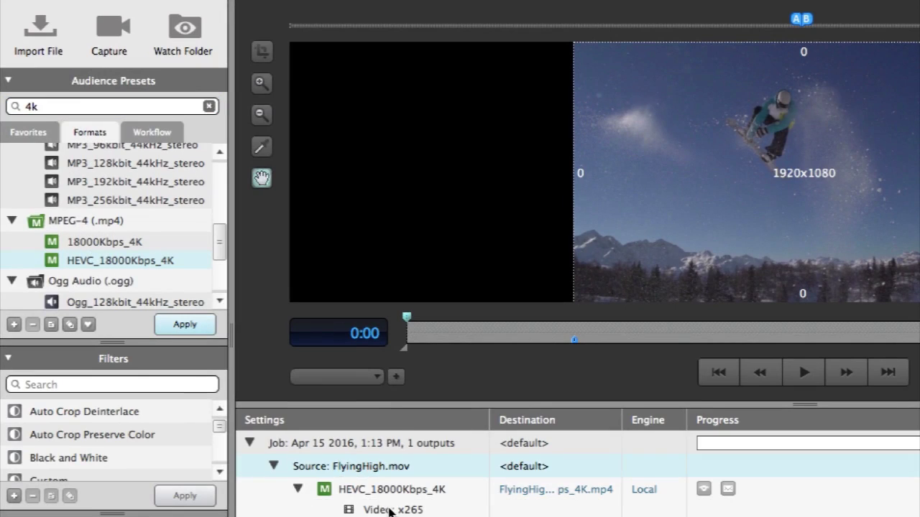
double_click(389, 510)
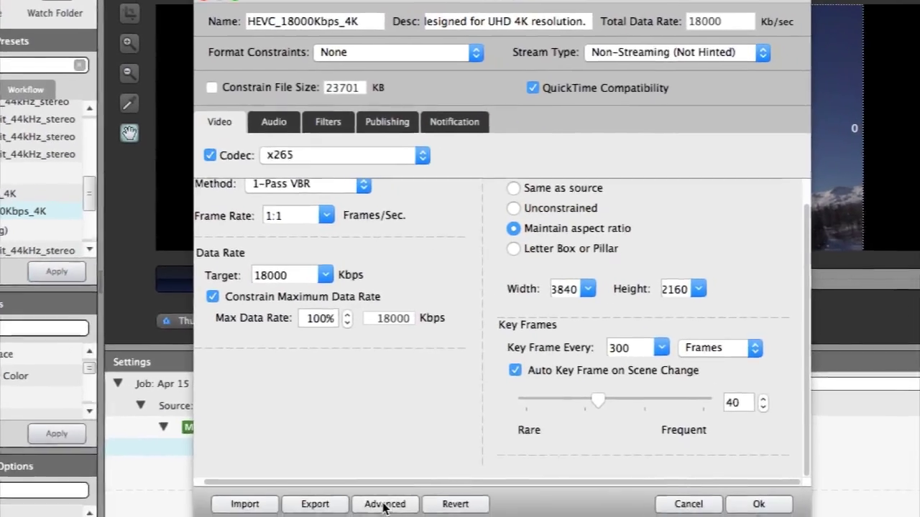
Show advanced x265 options and switch Use 64 bit encoder from auto to ON
left_click(384, 505)
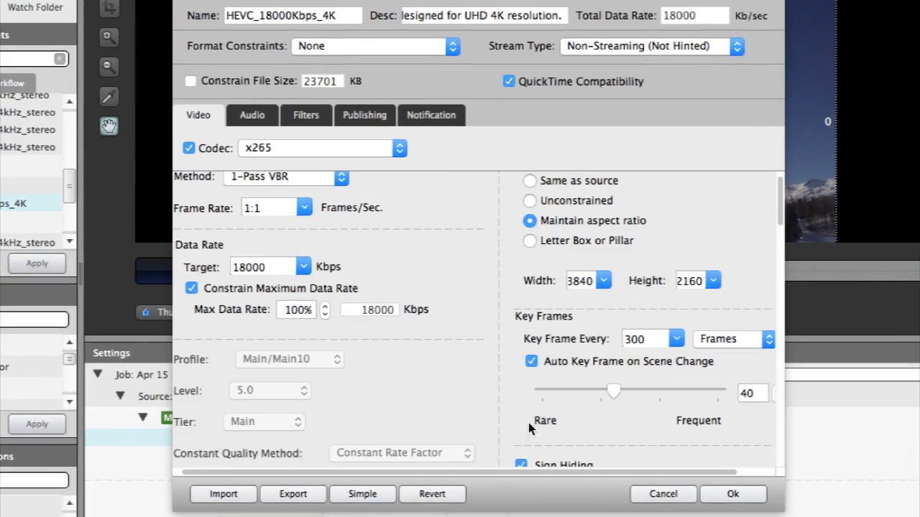
scroll(501, 347, "down", 20)
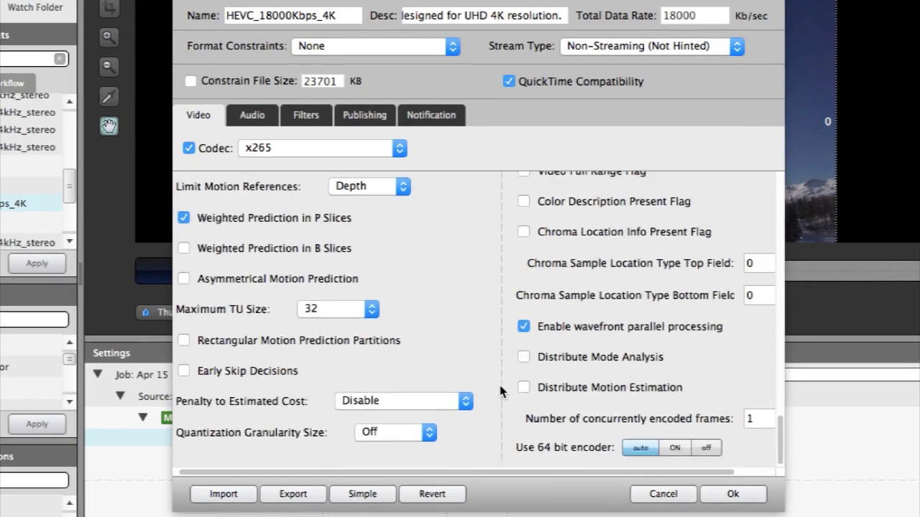
scroll(501, 391, "down", 1)
scroll(500, 392, "right", 1)
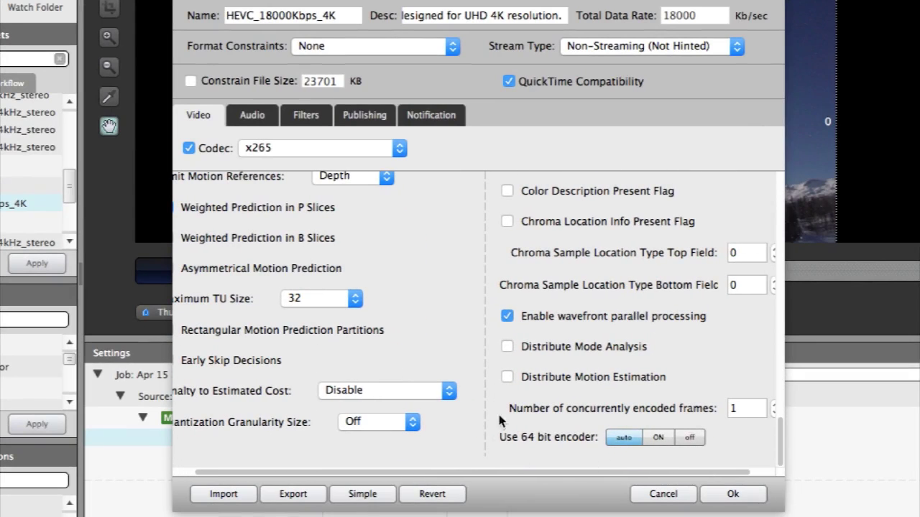
left_click(659, 439)
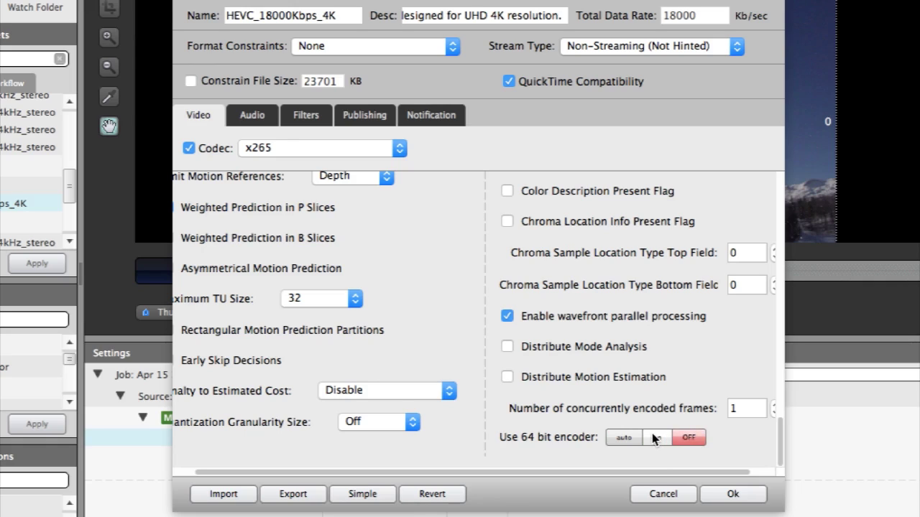
left_click(653, 438)
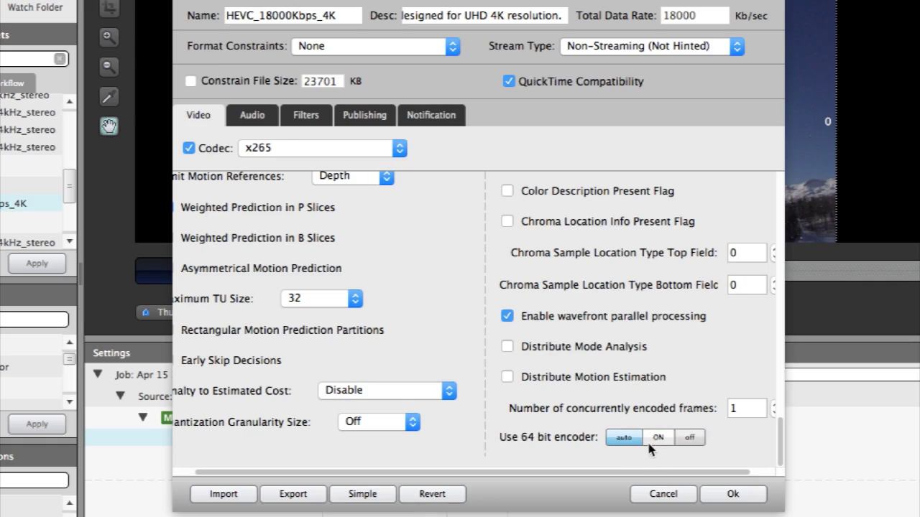
left_click(658, 439)
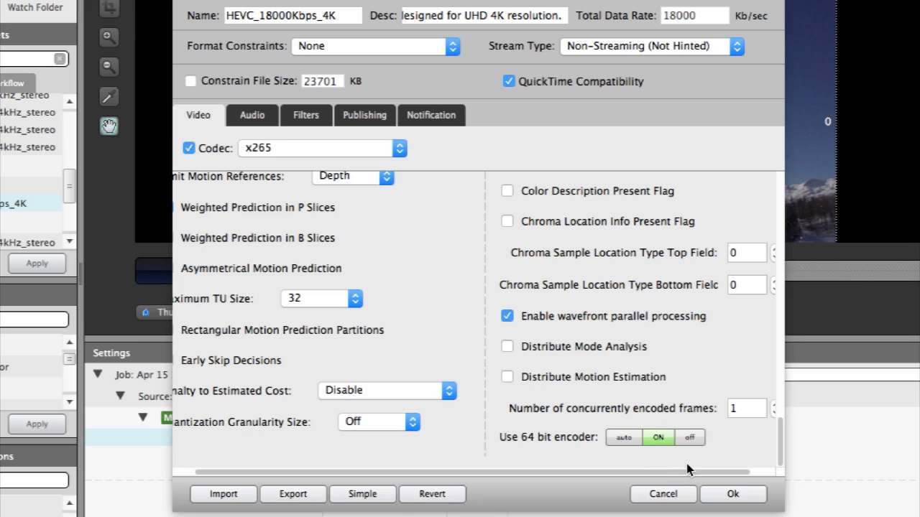